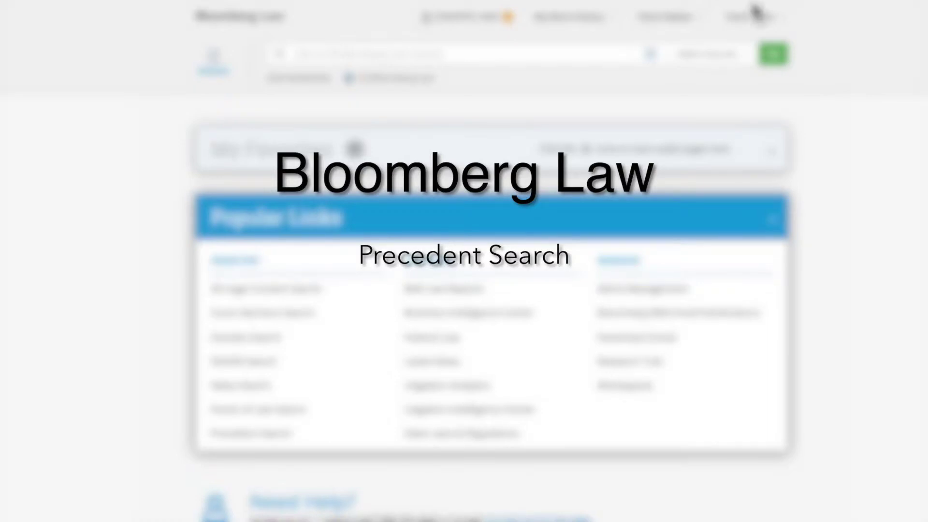
Search Bloomberg Law for 'PRECEDENT SEARCH', open the Transactional Precedent Search form, then close it.
{"action": "left_click", "coordinate": [827, 37]}
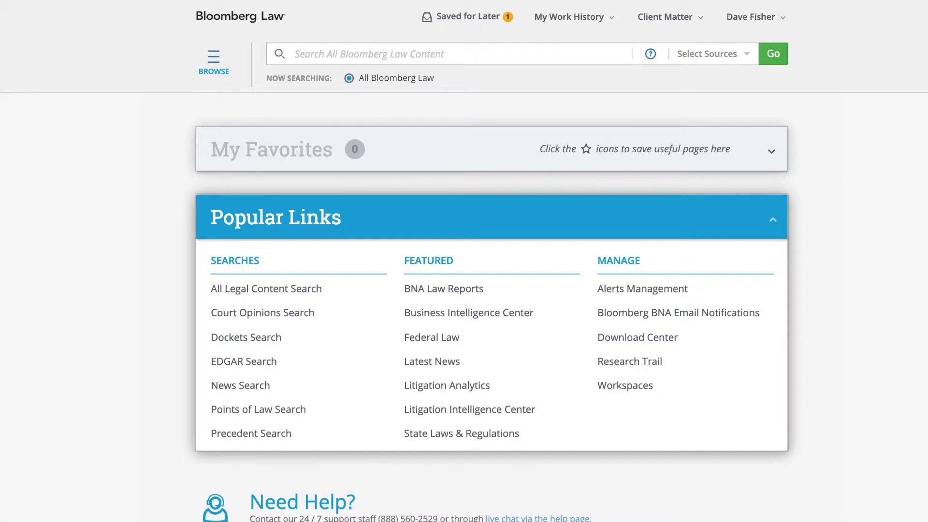
{"action": "left_click", "coordinate": [307, 55]}
{"action": "type", "text": "PRECEDENT SEARCH"}
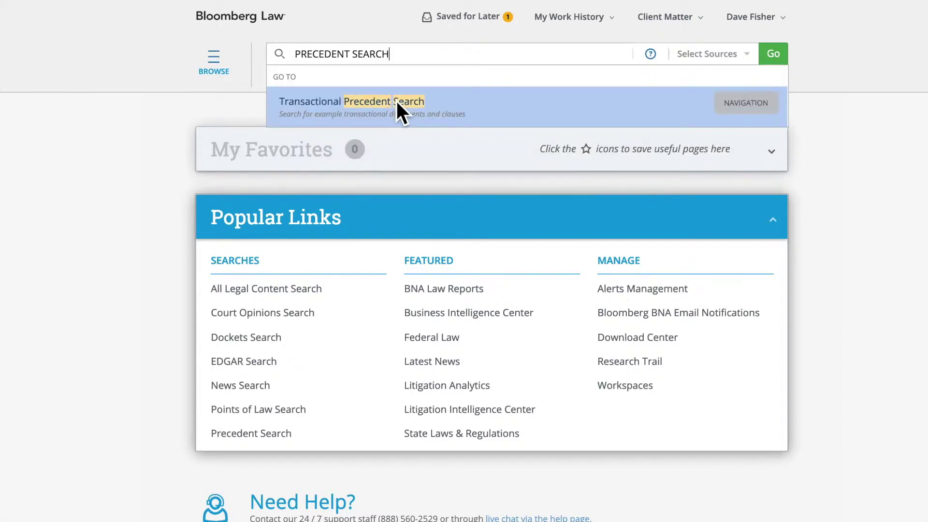
{"action": "left_click", "coordinate": [396, 99]}
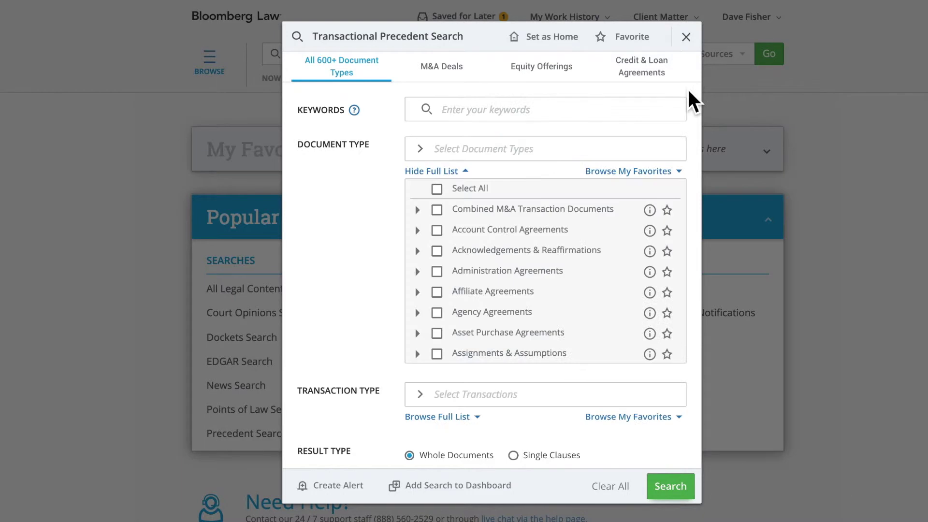
{"action": "left_click", "coordinate": [685, 37]}
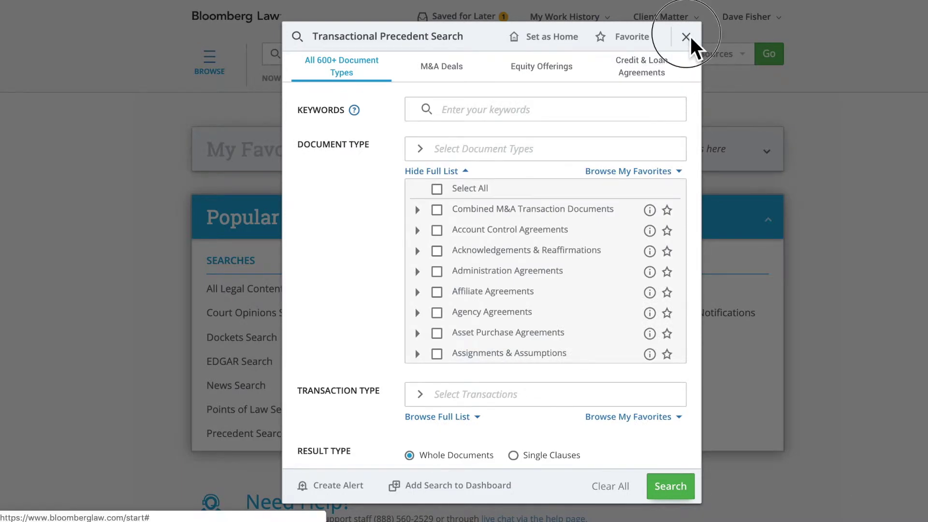
Reopen the precedent search form via Browse and the Transactional Intelligence Center.
{"action": "left_click", "coordinate": [213, 58]}
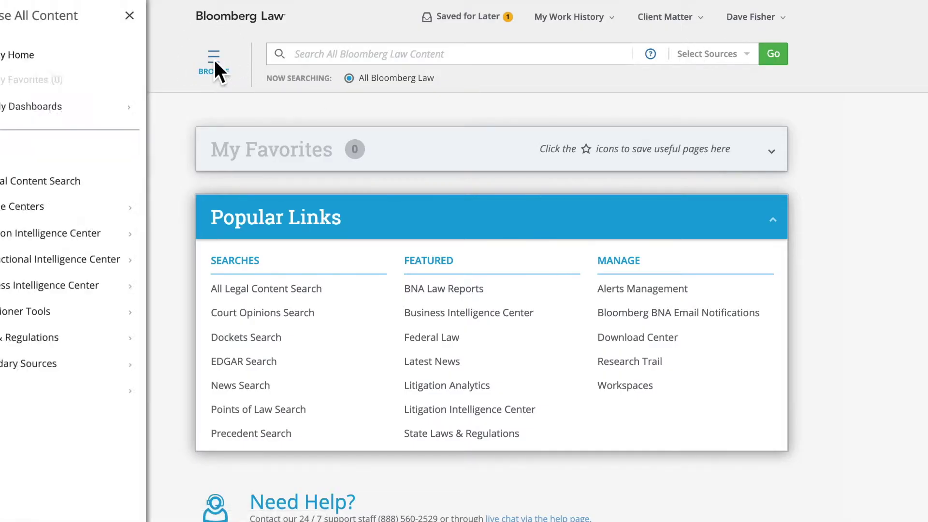
{"action": "left_click", "coordinate": [87, 261]}
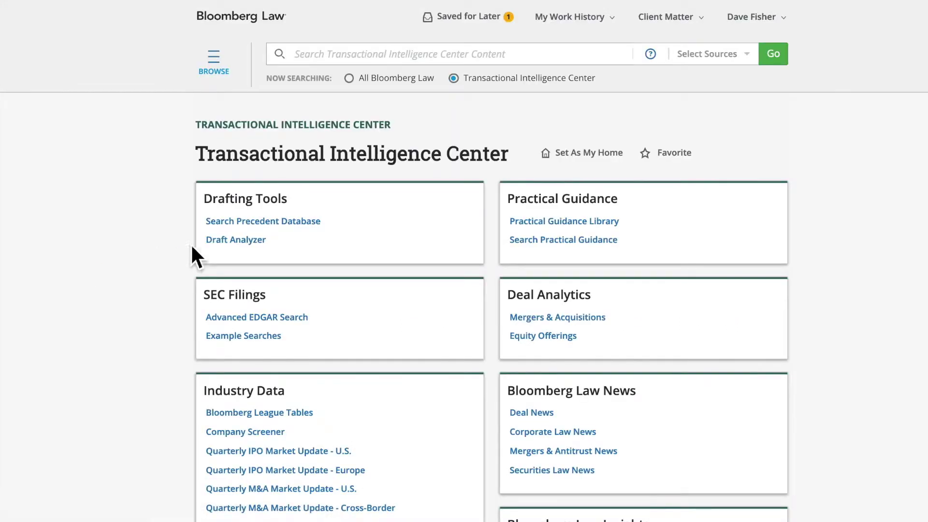
{"action": "left_click", "coordinate": [283, 223]}
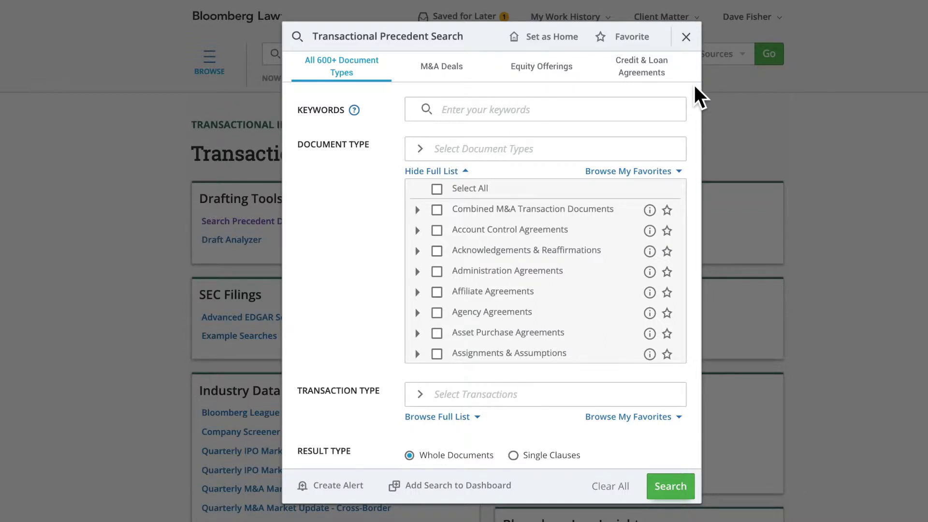
Mark Transactional Precedent Search as a favorite and set it as the home page.
{"action": "left_click", "coordinate": [639, 36]}
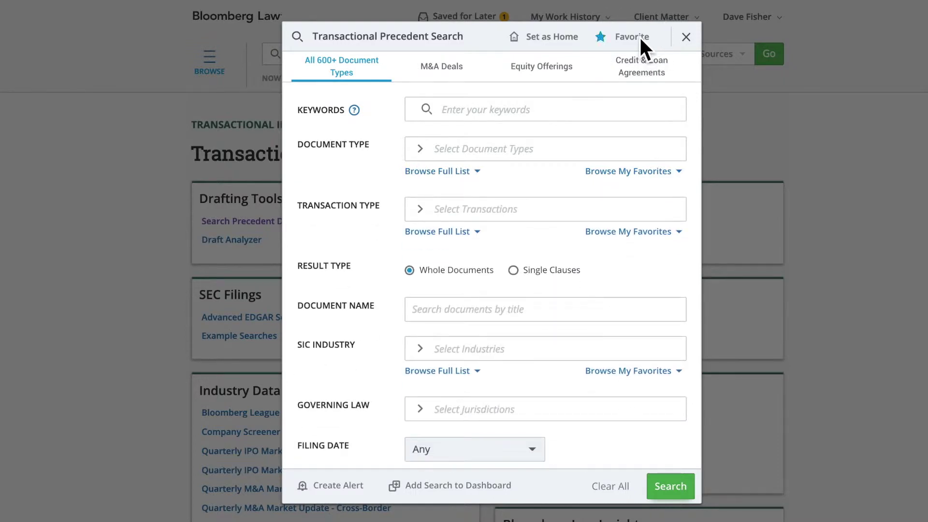
{"action": "left_click", "coordinate": [564, 38]}
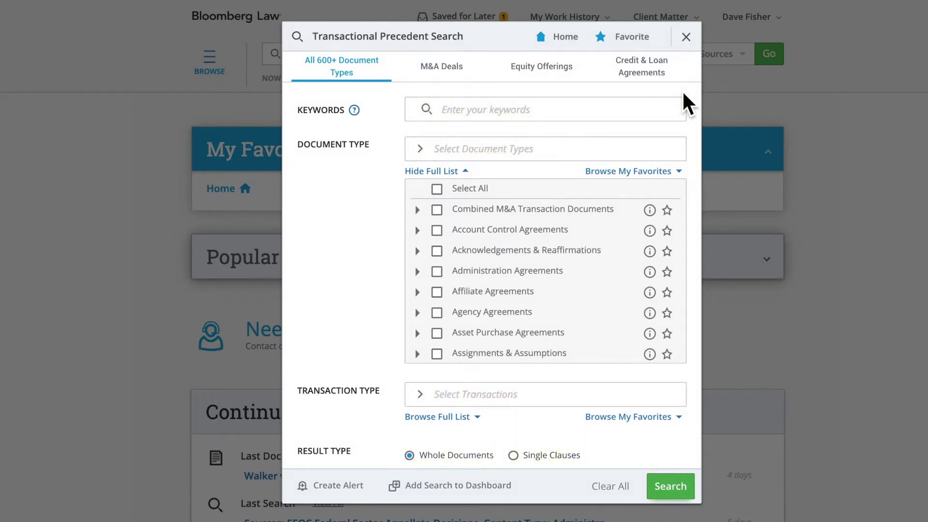
{"action": "scroll", "coordinate": [367, 242], "scroll_direction": "down", "scroll_amount": 7}
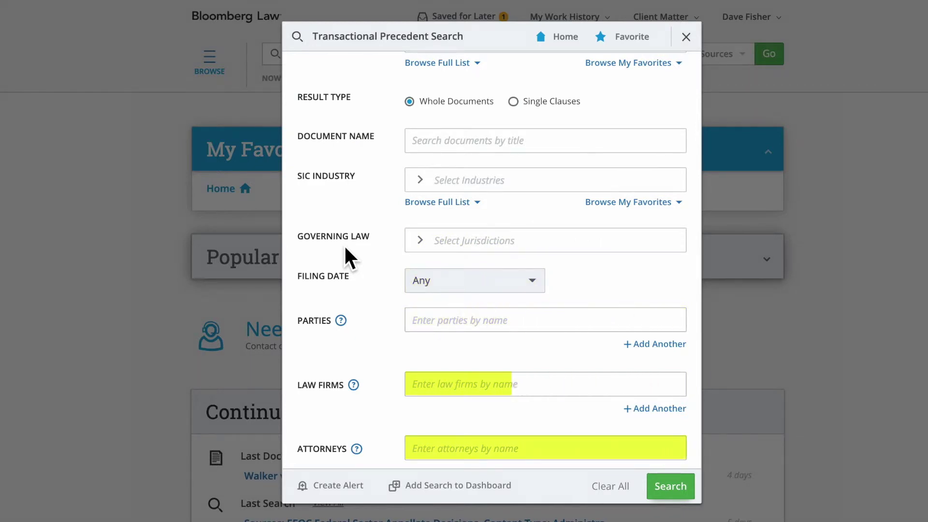
{"action": "scroll", "coordinate": [344, 244], "scroll_direction": "up", "scroll_amount": 10}
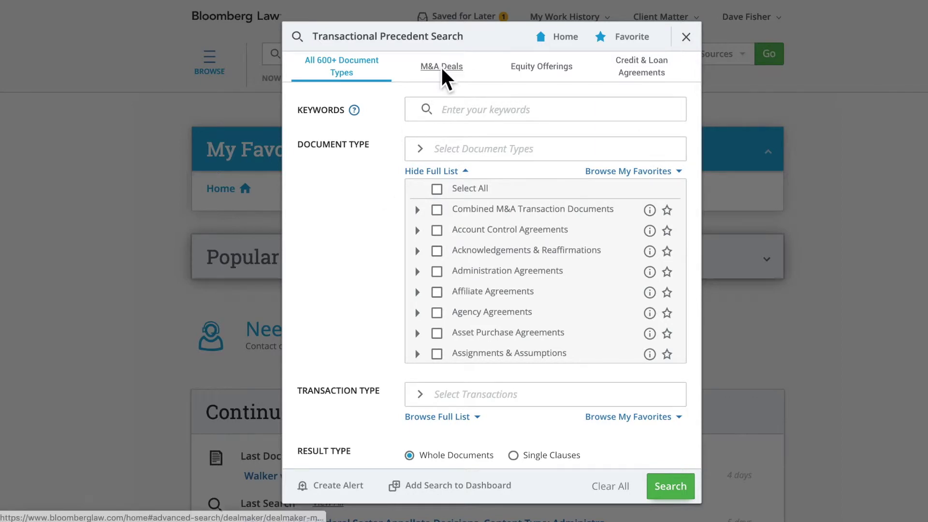
{"action": "left_click", "coordinate": [441, 66]}
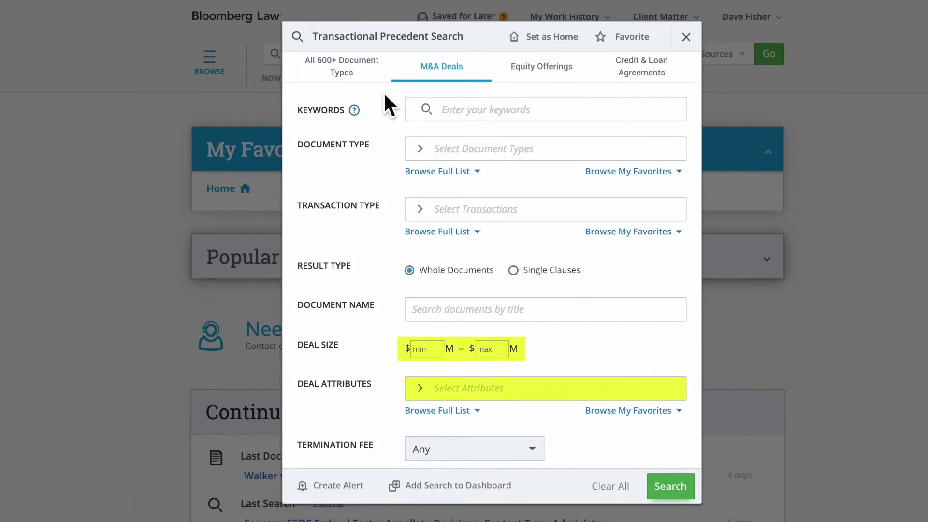
{"action": "left_click", "coordinate": [540, 67]}
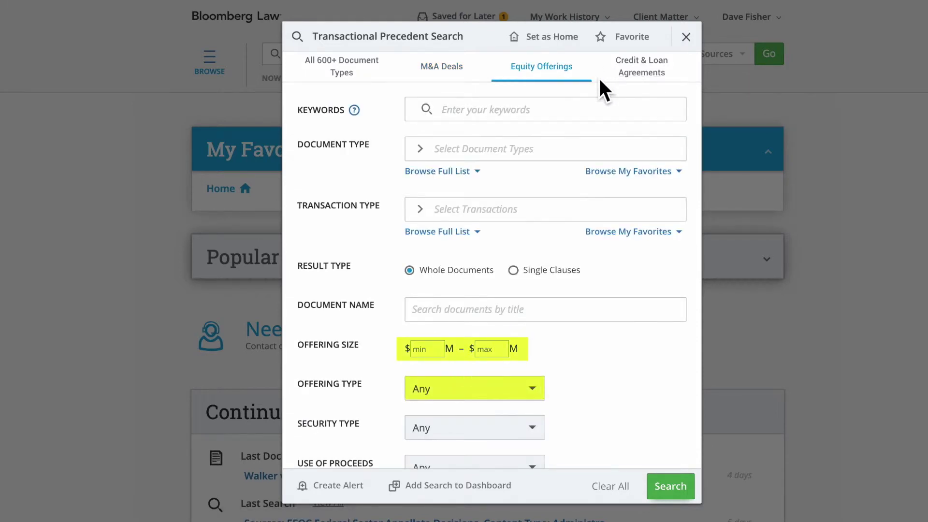
{"action": "left_click", "coordinate": [642, 70]}
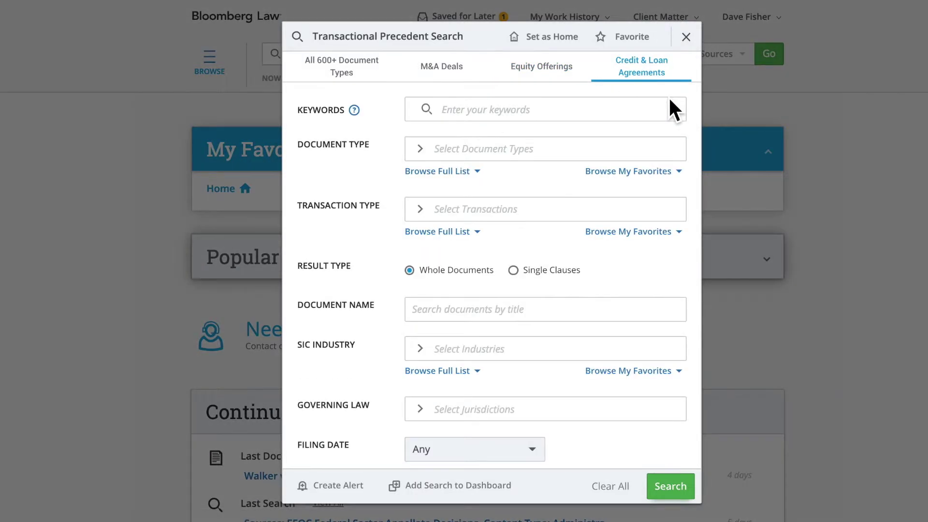
{"action": "scroll", "coordinate": [669, 100], "scroll_direction": "down", "scroll_amount": 6}
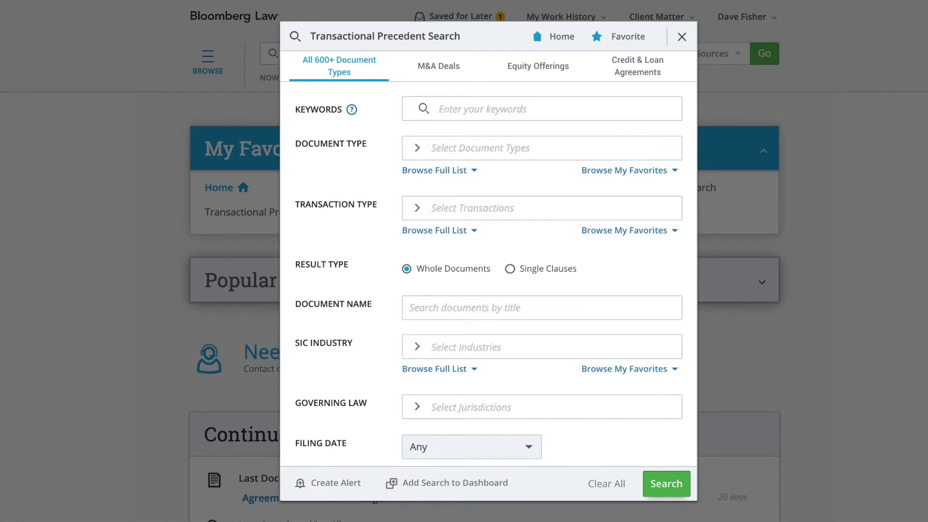
Restrict the document type to Merger Agreements.
{"action": "left_click", "coordinate": [476, 154]}
{"action": "type", "text": "MERGER AGREE"}
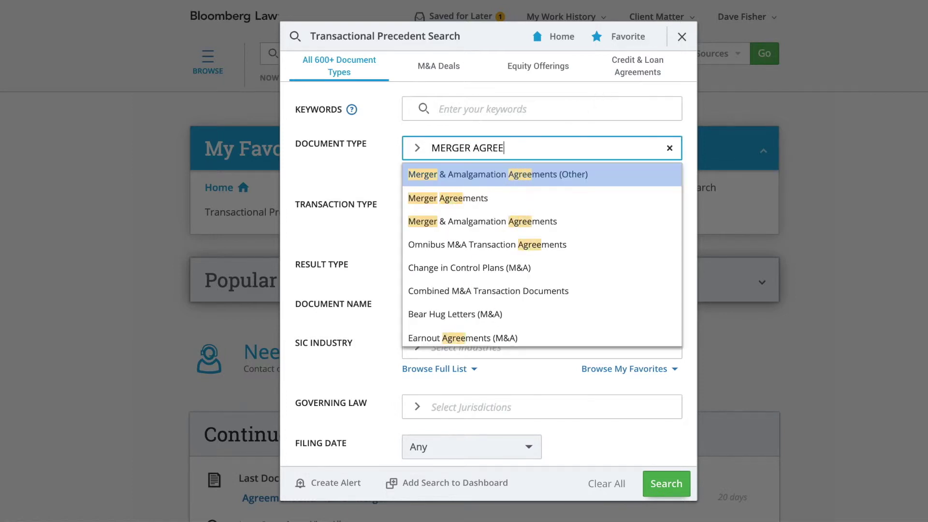
{"action": "type", "text": "MENTS"}
{"action": "left_click", "coordinate": [444, 176]}
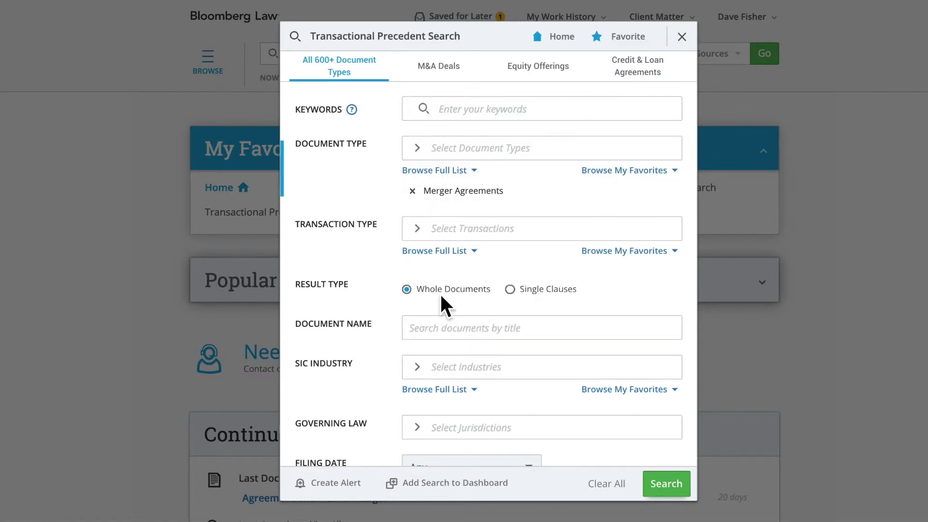
Add the Manufacturing SIC industry filter and limit filing dates to the last 12 months.
{"action": "left_click", "coordinate": [433, 367]}
{"action": "type", "text": "MANUFACTURING"}
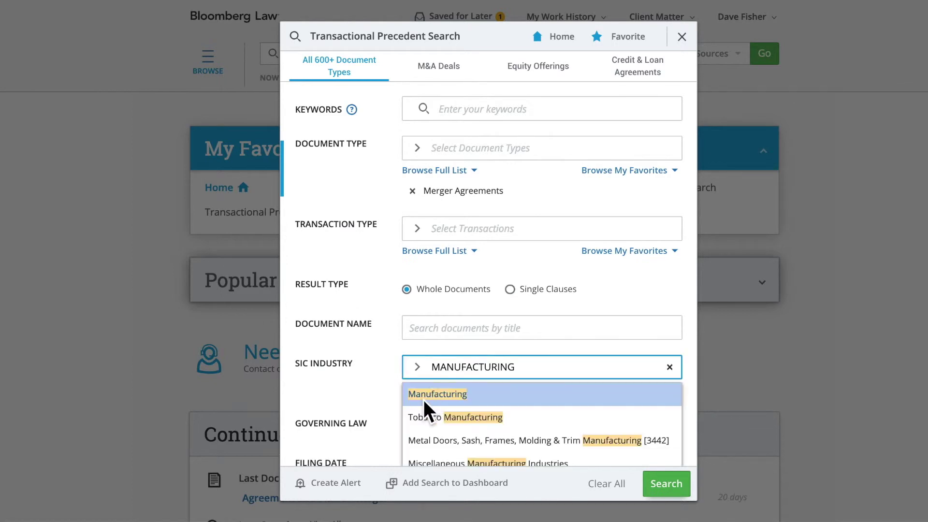
{"action": "left_click", "coordinate": [423, 399]}
{"action": "scroll", "coordinate": [370, 396], "scroll_direction": "down", "scroll_amount": 5}
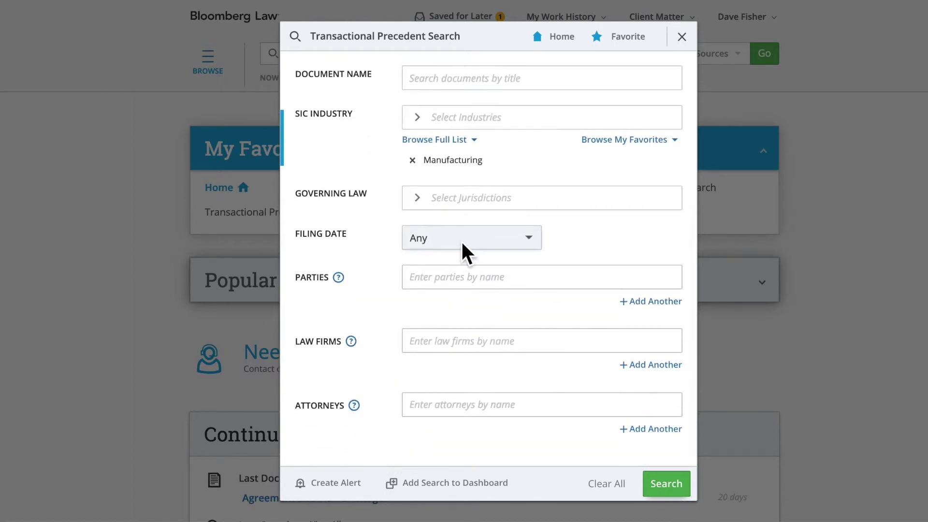
{"action": "left_click", "coordinate": [460, 240]}
{"action": "left_click", "coordinate": [456, 360]}
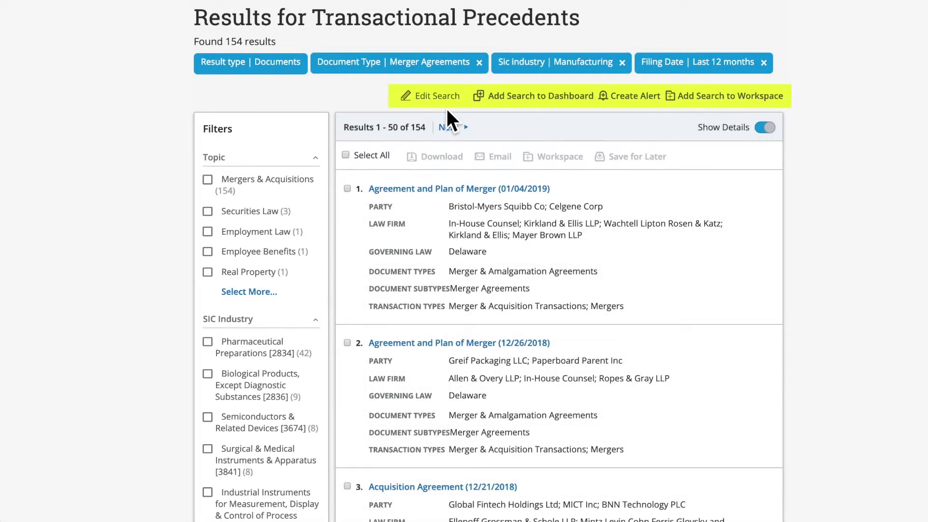
Start creating a search alert for the filtered merger agreement results.
{"action": "left_click", "coordinate": [630, 95]}
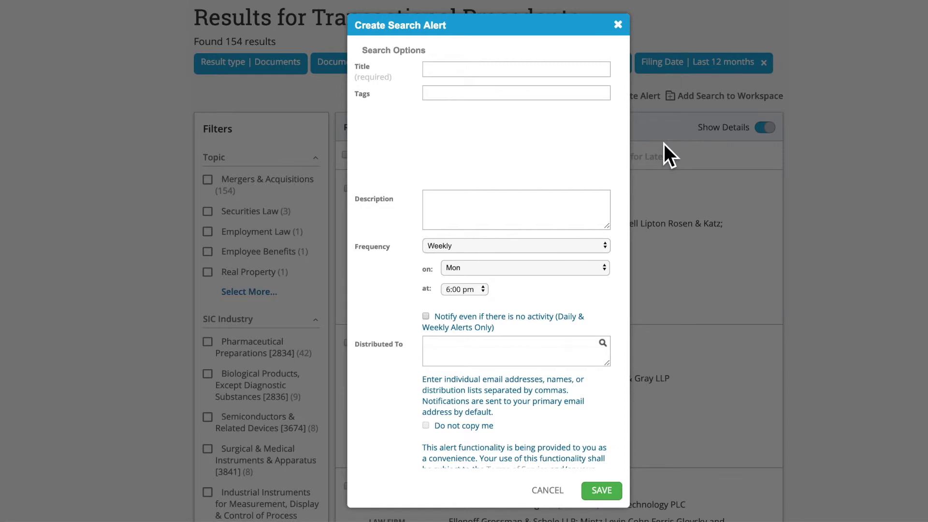
Keep the alert schedule at Weekly, on Monday.
{"action": "left_click", "coordinate": [609, 241]}
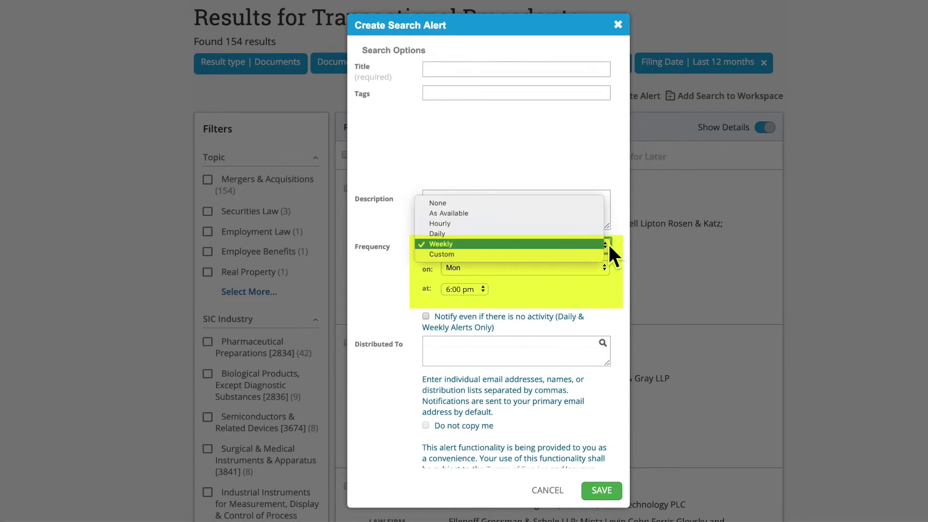
{"action": "left_click", "coordinate": [608, 270]}
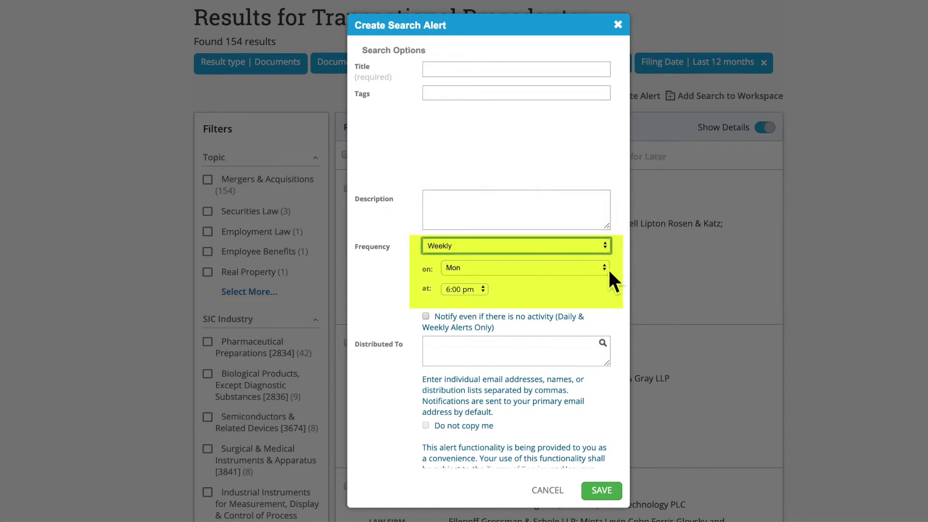
{"action": "left_click", "coordinate": [609, 270]}
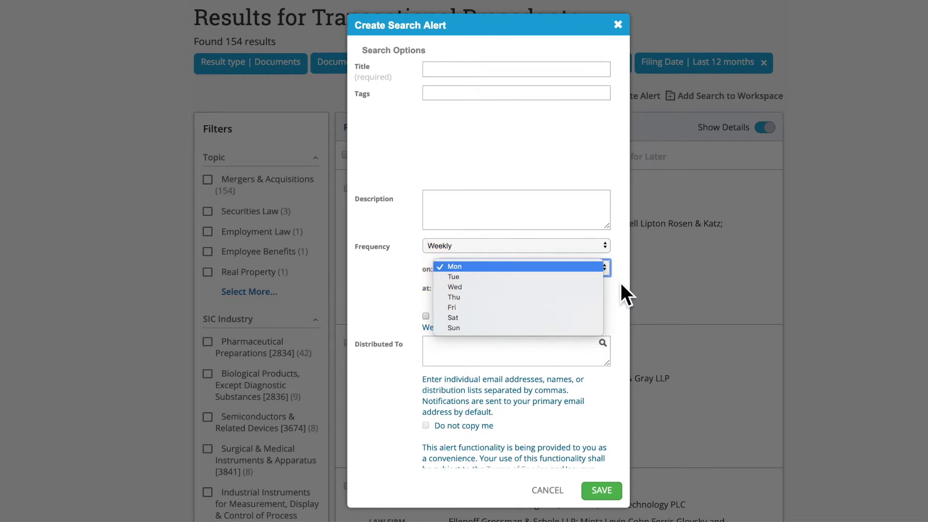
{"action": "left_click", "coordinate": [621, 283]}
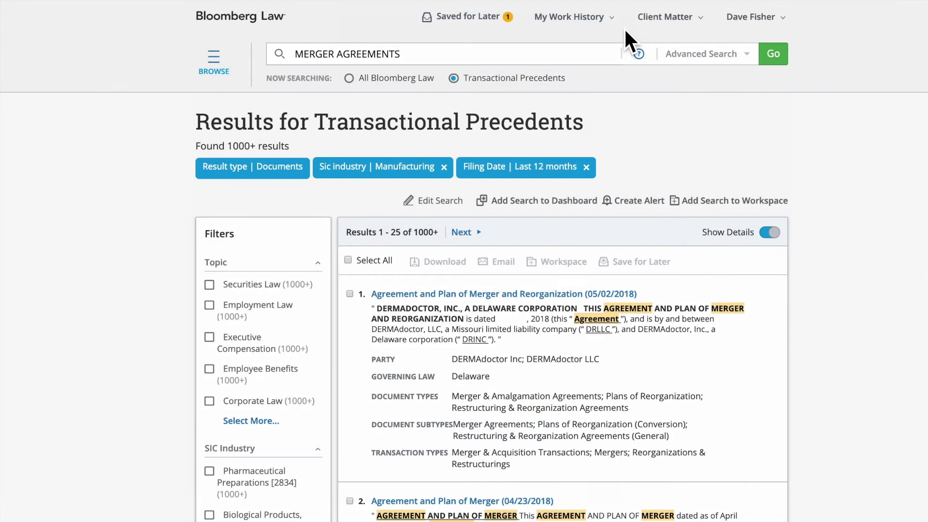
Scroll to result 39 and open the 12/11/2018 Nutech Medical–Organogenesis Agreement and Plan of Merger.
{"action": "scroll", "coordinate": [796, 137], "scroll_direction": "down", "scroll_amount": 20}
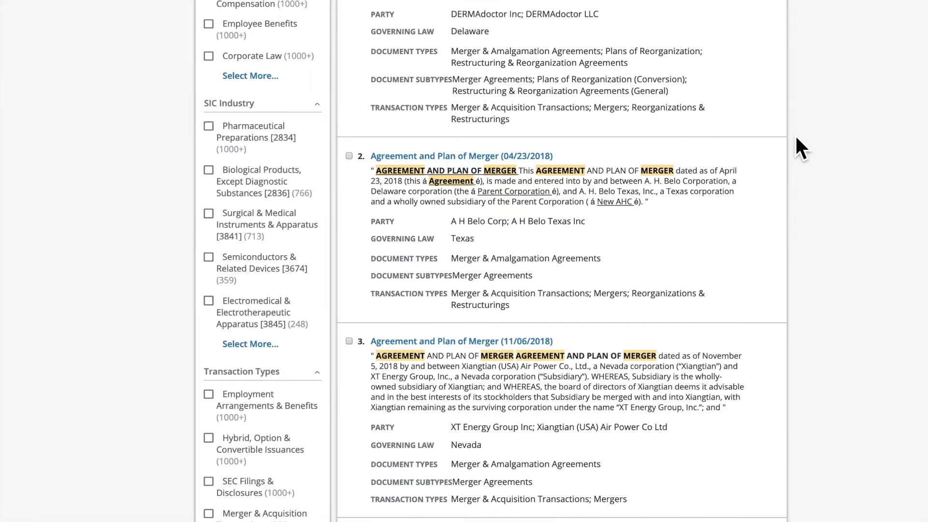
{"action": "scroll", "coordinate": [796, 138], "scroll_direction": "down", "scroll_amount": 20}
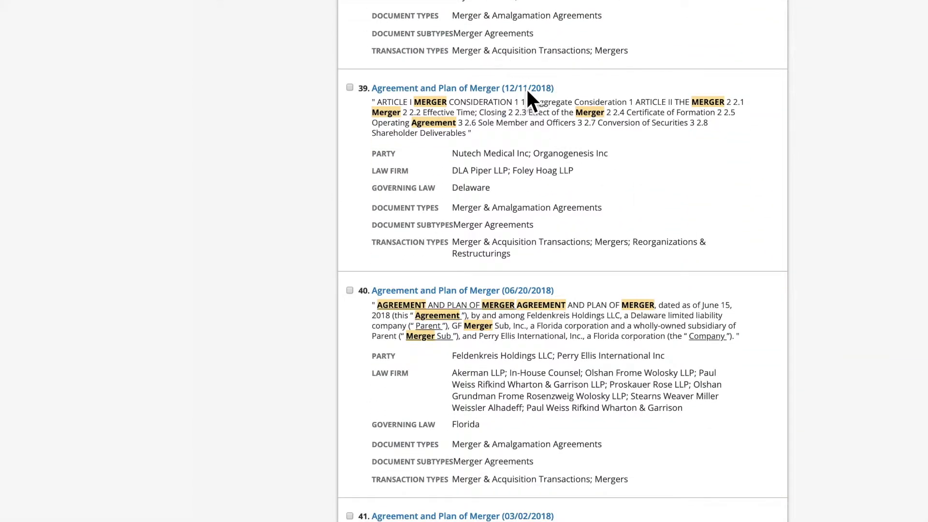
{"action": "left_click", "coordinate": [527, 90]}
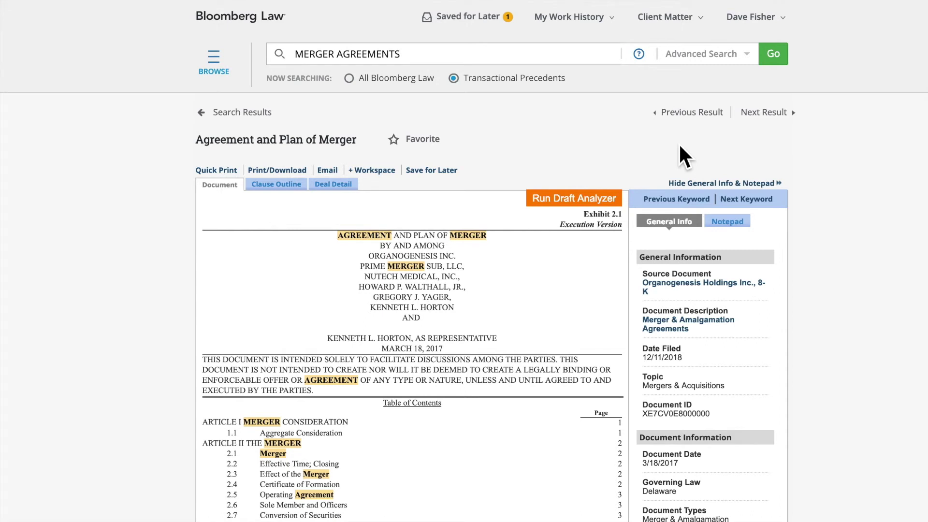
{"action": "scroll", "coordinate": [679, 143], "scroll_direction": "down", "scroll_amount": 5}
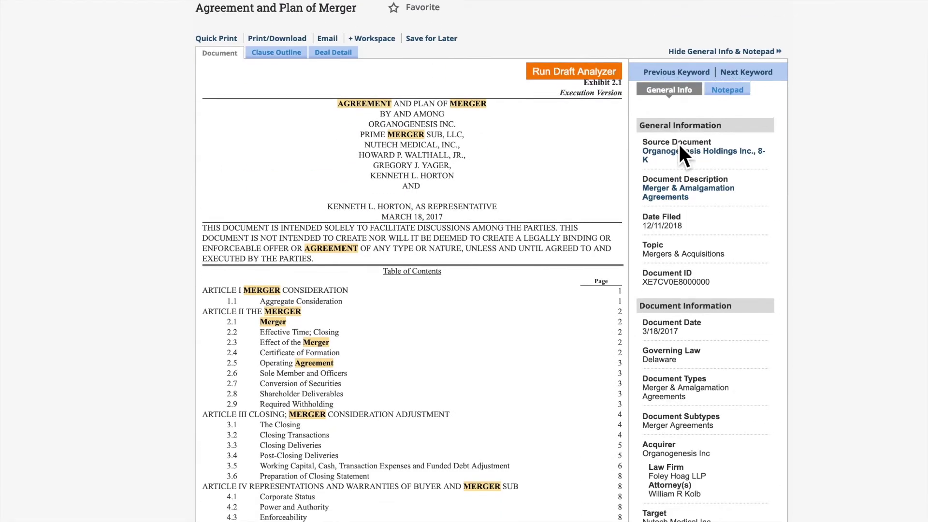
{"action": "scroll", "coordinate": [679, 143], "scroll_direction": "down", "scroll_amount": 1}
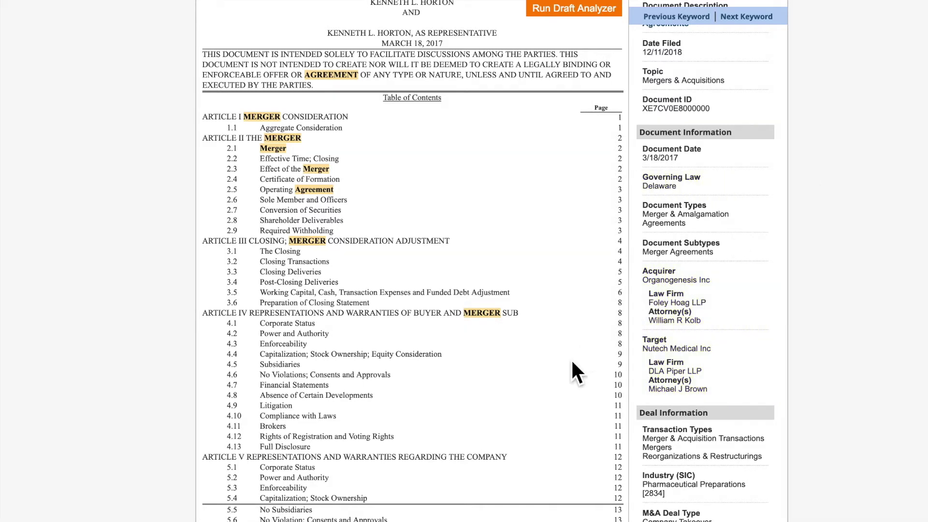
{"action": "scroll", "coordinate": [570, 372], "scroll_direction": "down", "scroll_amount": 8}
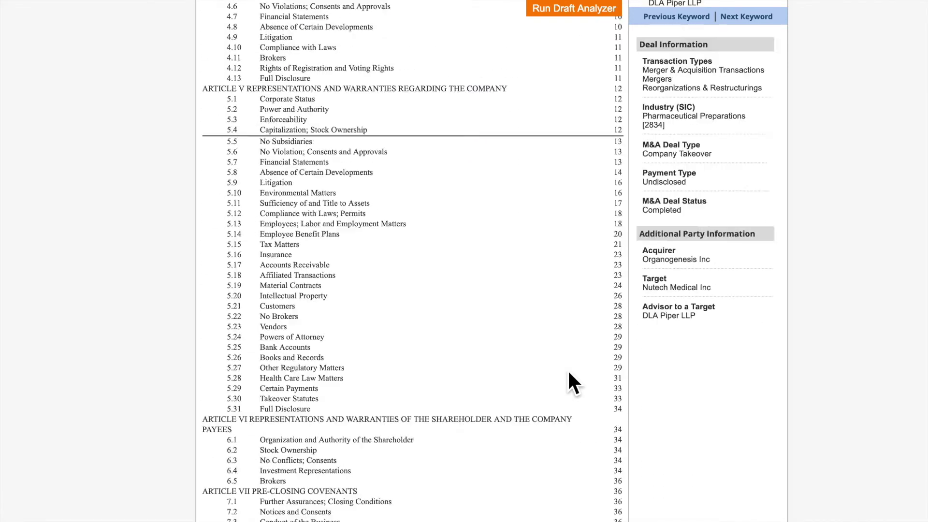
{"action": "scroll", "coordinate": [569, 374], "scroll_direction": "down", "scroll_amount": 5}
{"action": "scroll", "coordinate": [783, 455], "scroll_direction": "down", "scroll_amount": 9}
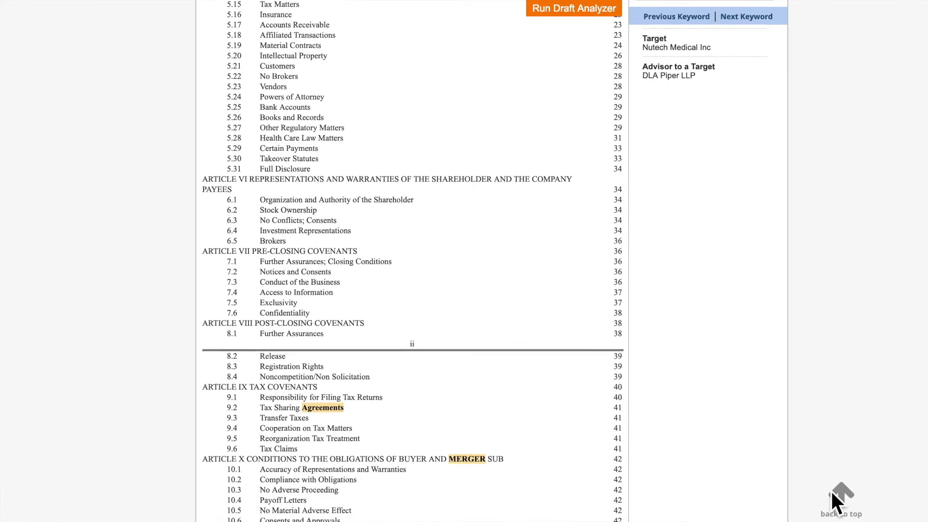
{"action": "left_click", "coordinate": [842, 496]}
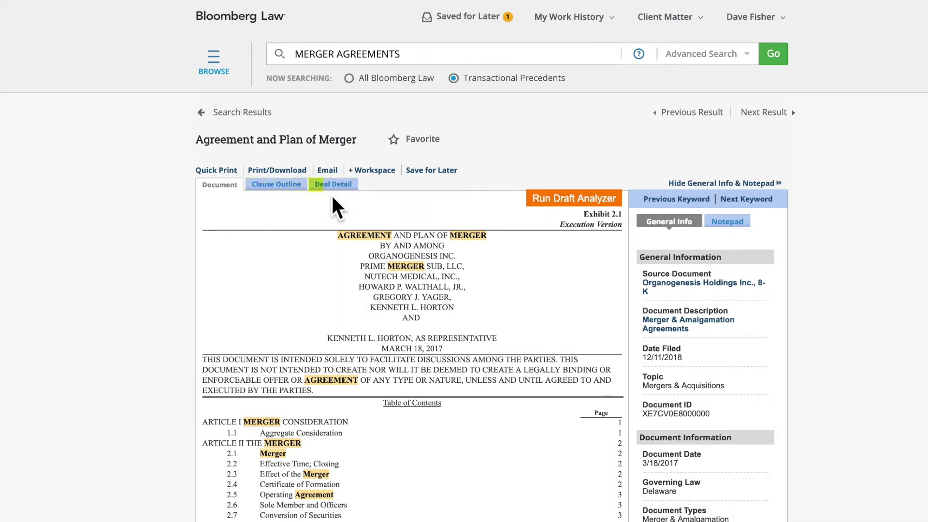
{"action": "left_click", "coordinate": [281, 185]}
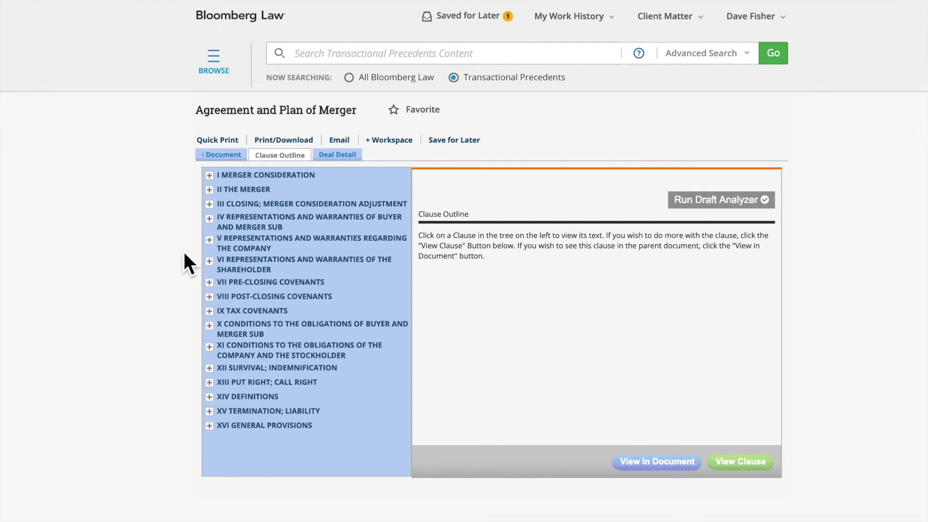
Expand Article IV to show clause 4.1 Corporate Status, then view the agreement's Deal Detail.
{"action": "left_click", "coordinate": [212, 220]}
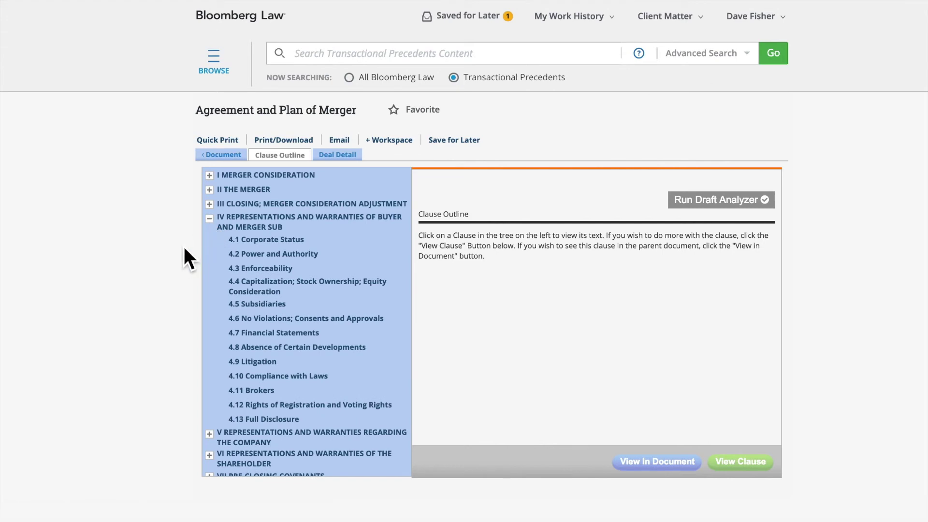
{"action": "left_click", "coordinate": [276, 242]}
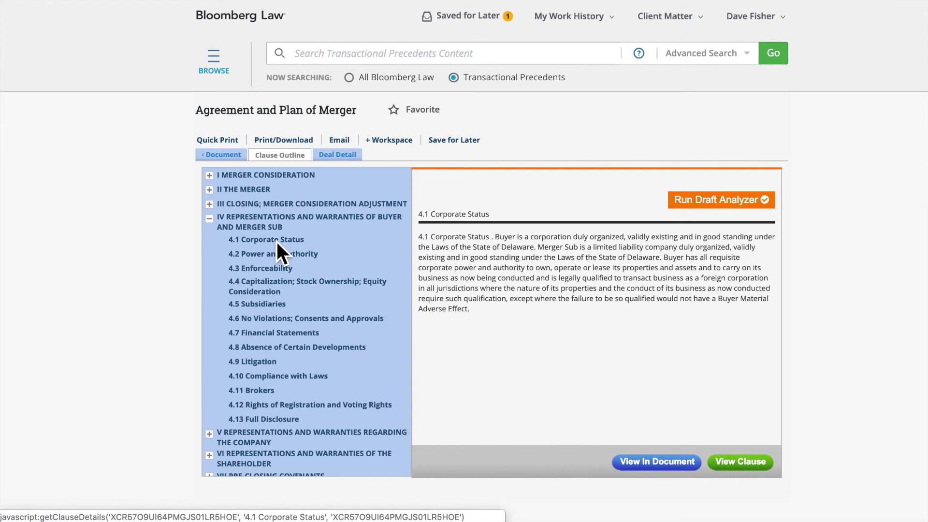
{"action": "left_click", "coordinate": [330, 155]}
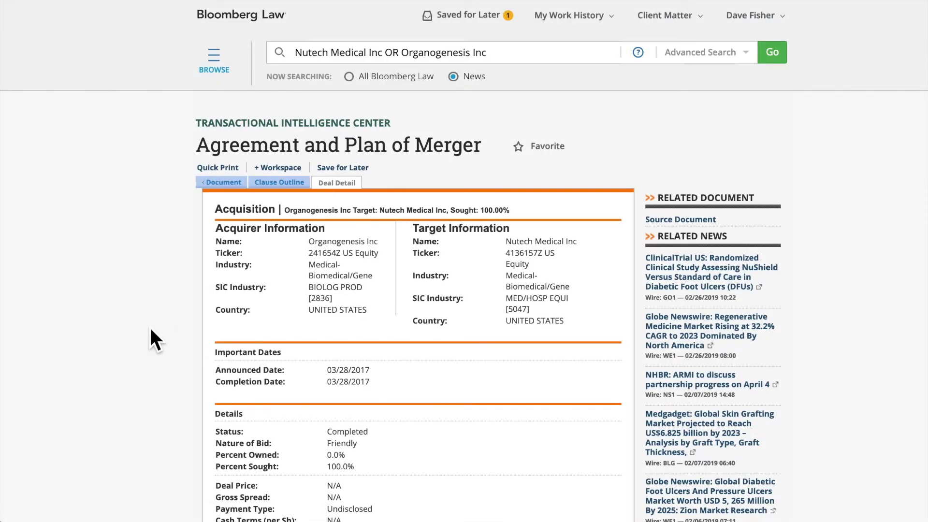